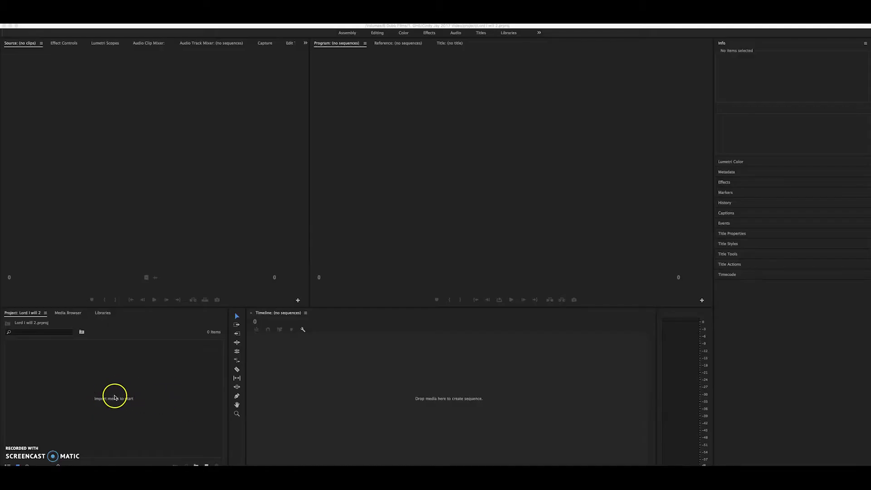
- Open Premiere's Import dialog and browse to B Dubb Films > 1. GH5 > project > Footage
left_click(107, 401)
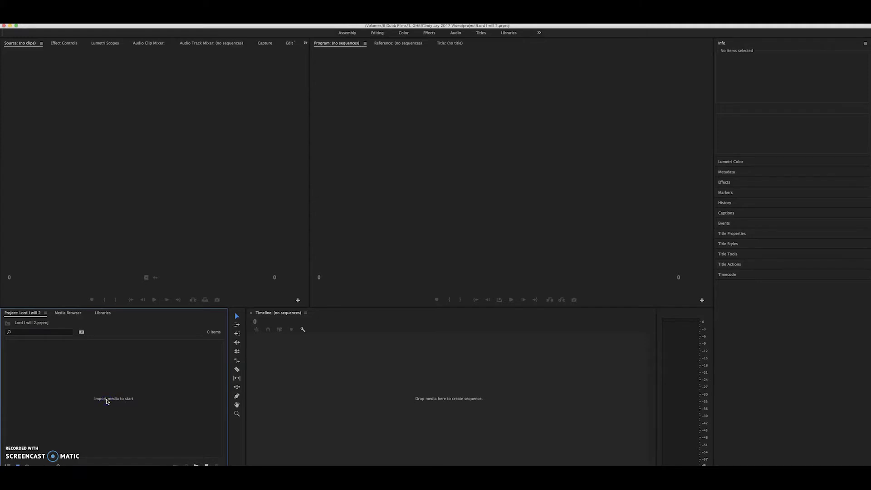
double_click(107, 401)
left_click_drag(431, 105, 438, 122)
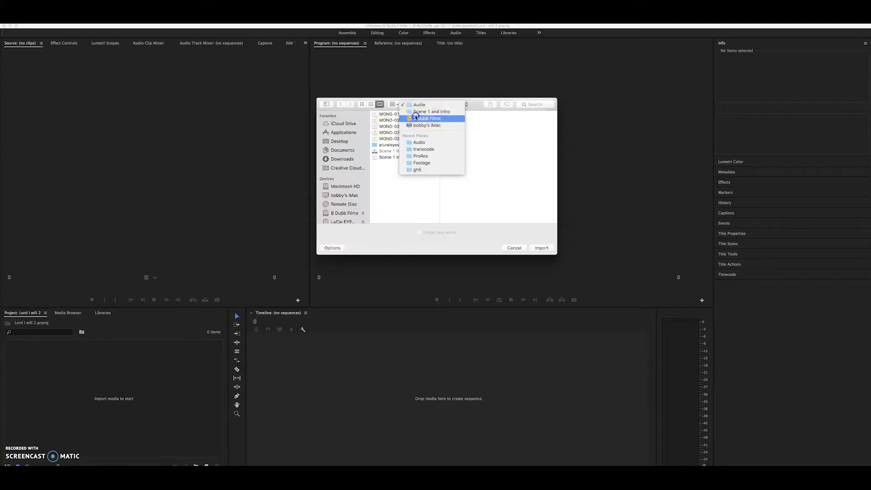
left_click(423, 119)
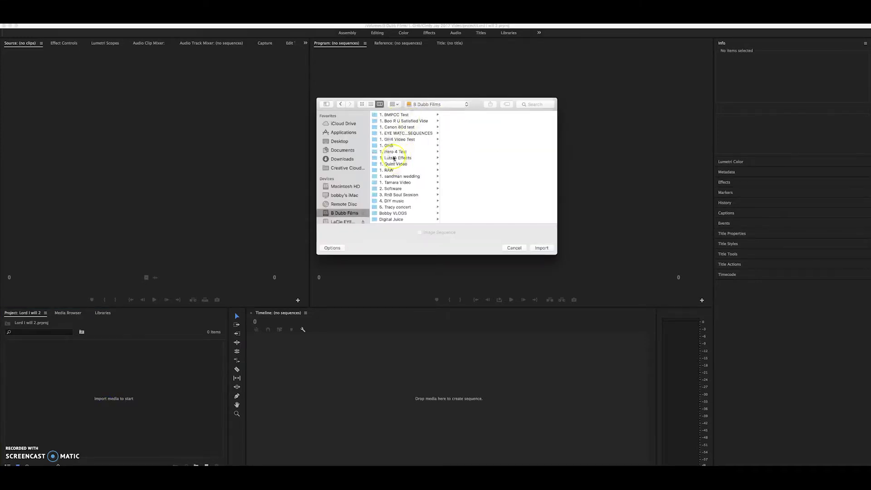
left_click(388, 145)
left_click(469, 114)
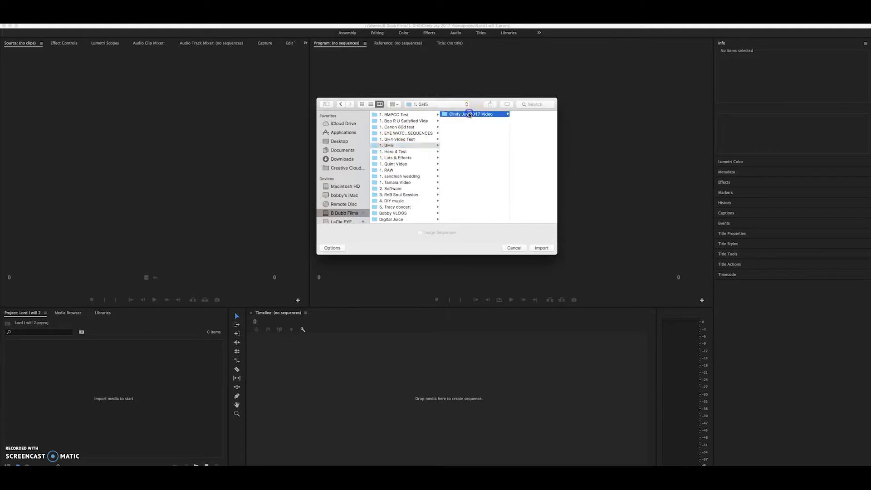
left_click(498, 114)
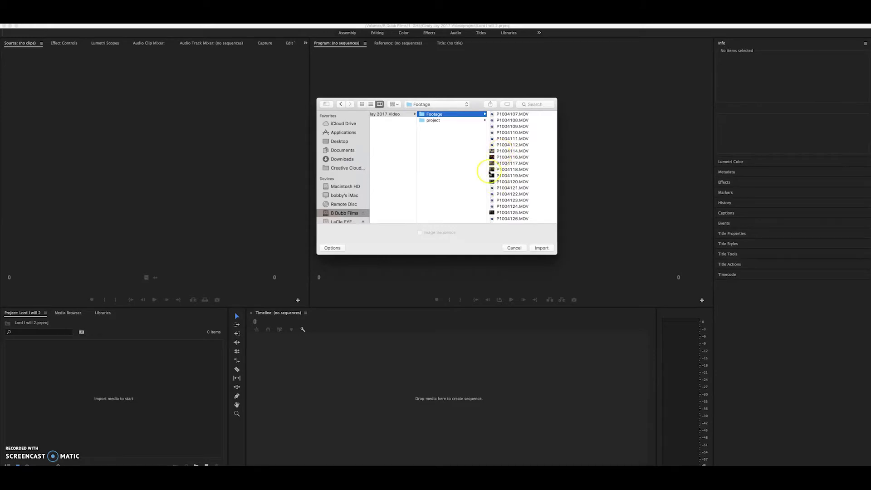
- Import P1004107–P1004112, P1004121–P1004124, P1004126 and P1004127 MOV clips into the project
left_click(496, 115)
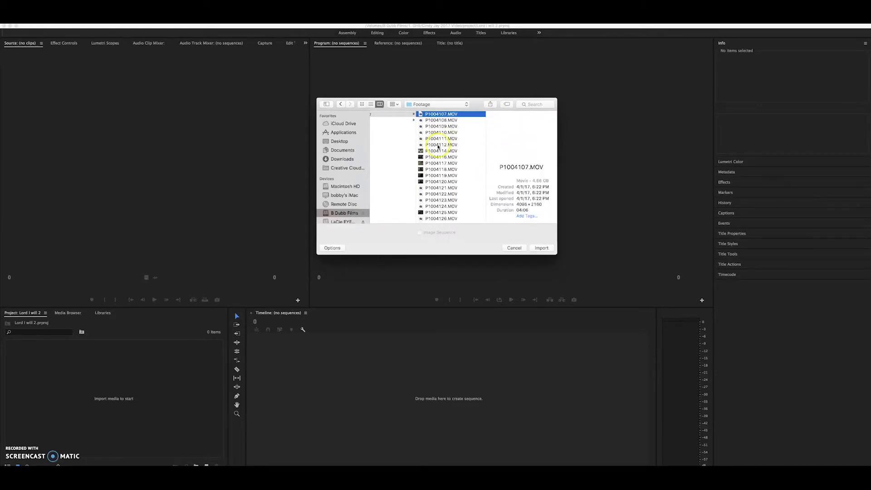
left_click(437, 145, "shift")
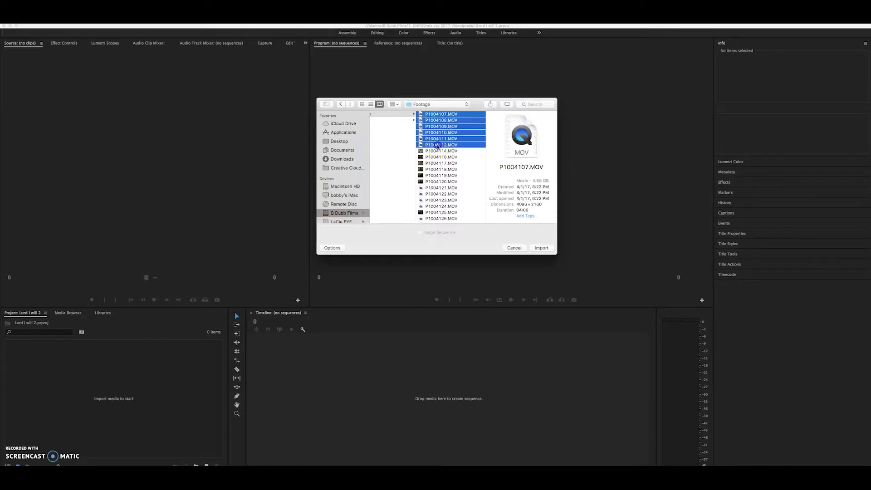
left_click(429, 188, "super")
left_click(429, 195, "super")
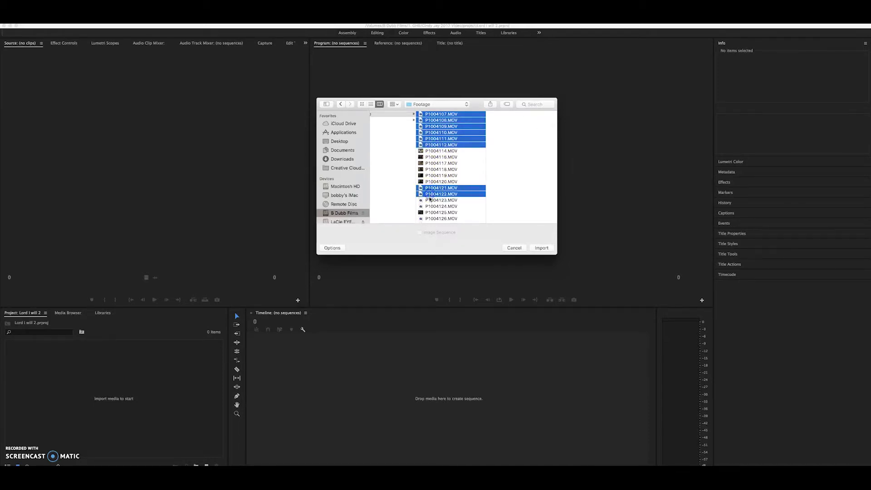
left_click(431, 200, "super")
left_click(433, 206, "super")
scroll(434, 206, "down", 1)
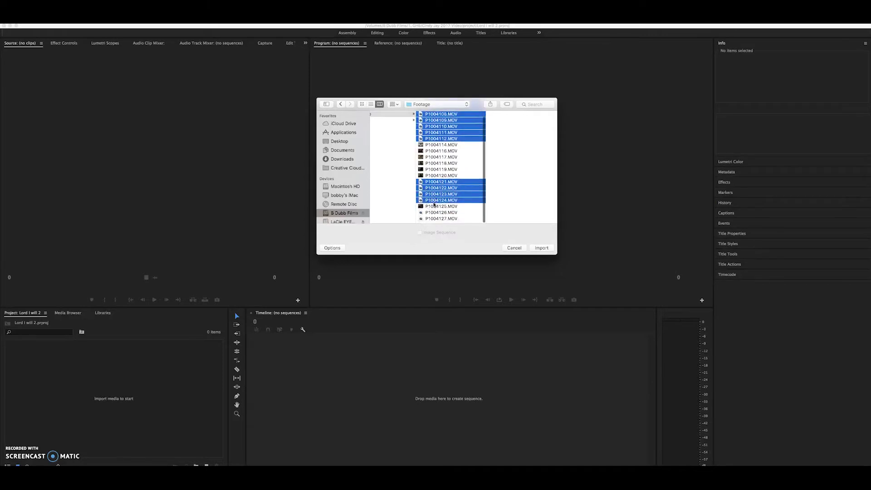
left_click(434, 214, "super")
left_click(435, 220, "super")
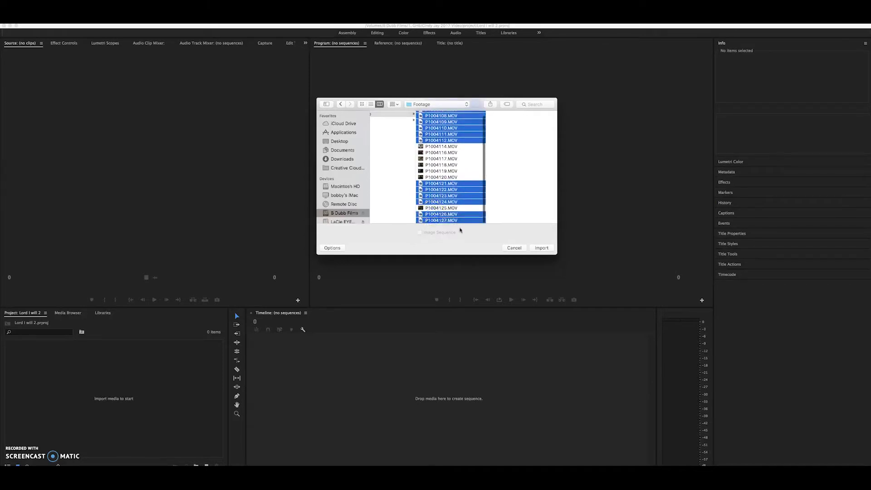
left_click(539, 248)
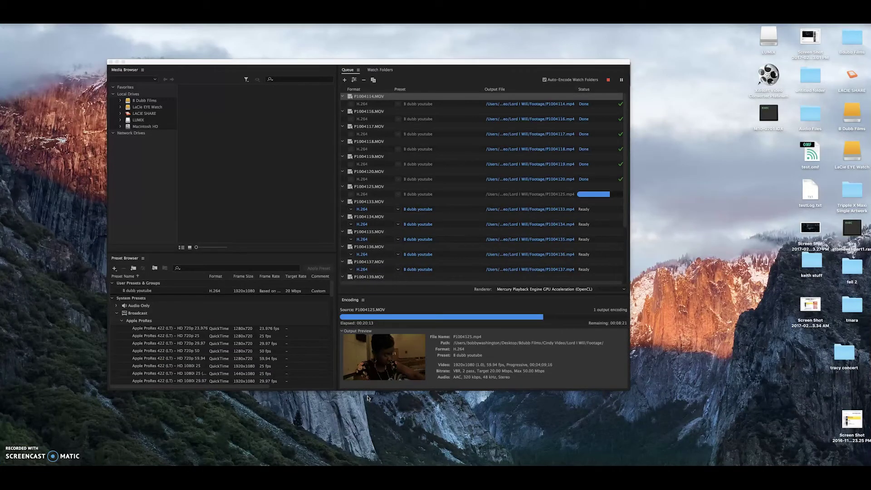
- Minimize Media Encoder to the Dock, then restore its queue window
left_click(117, 61)
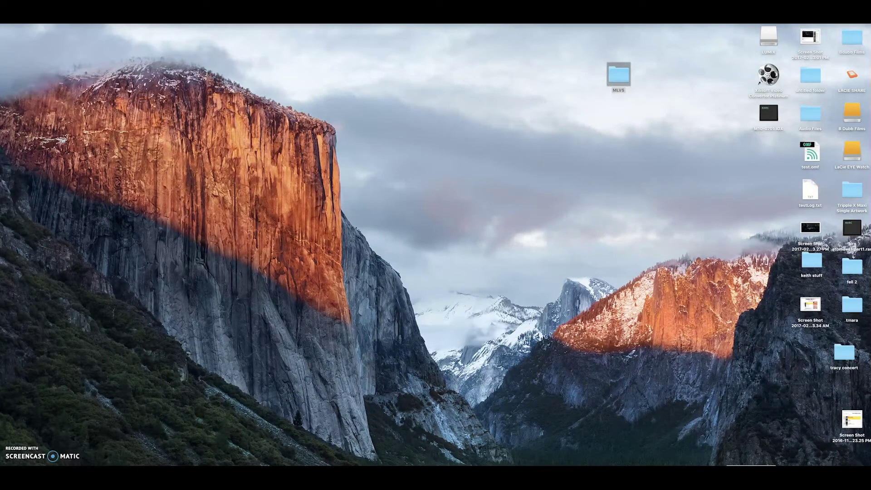
left_click(751, 465)
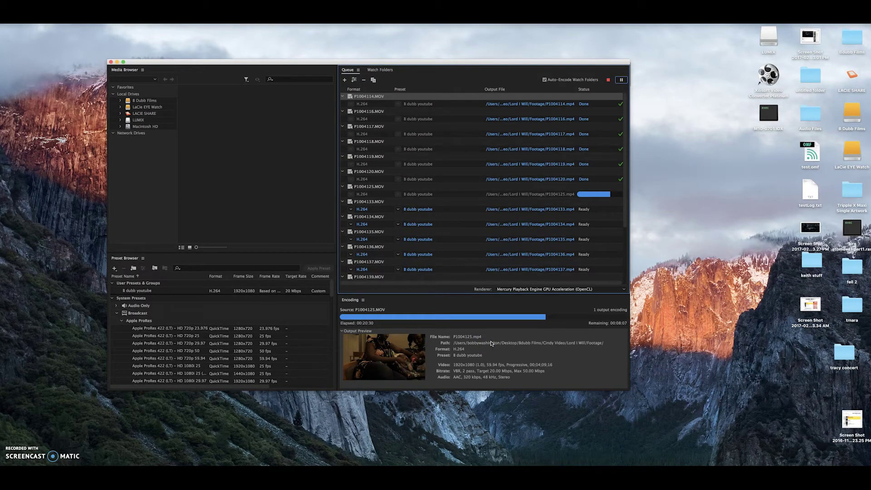
left_click(496, 336)
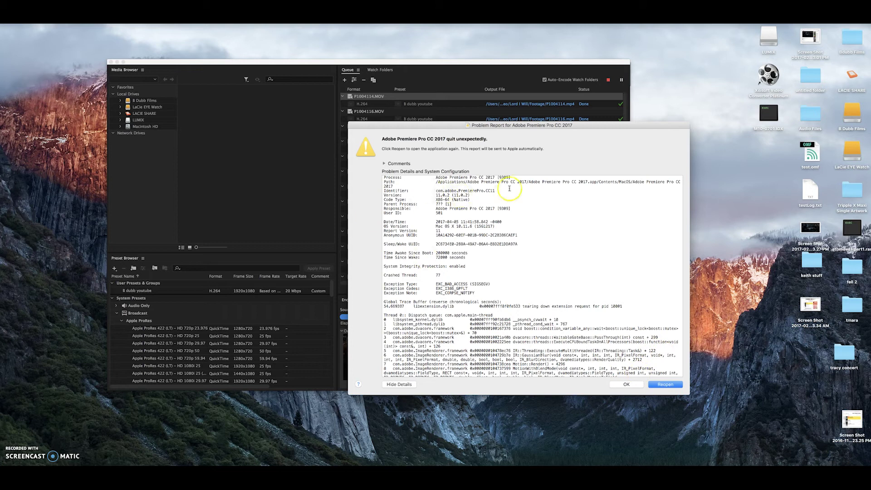
- Dismiss the Premiere Pro CC 2017 problem report with OK
left_click(625, 384)
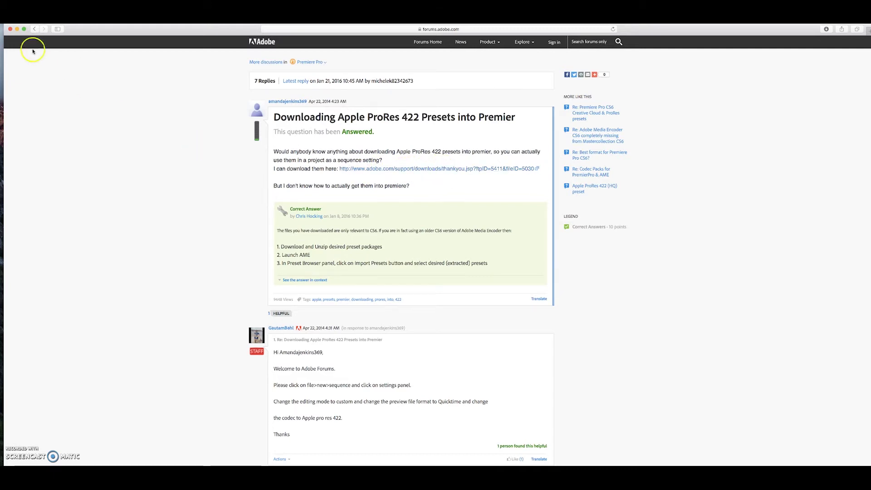
left_click(17, 29)
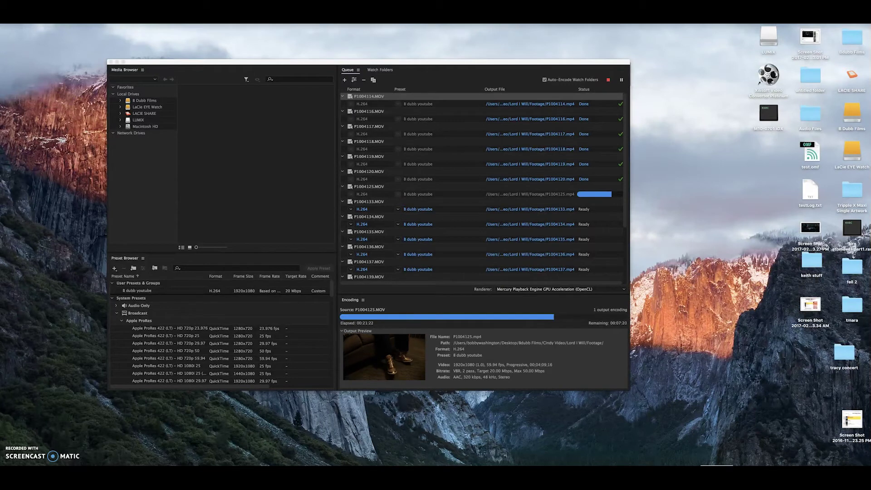
left_click(717, 466)
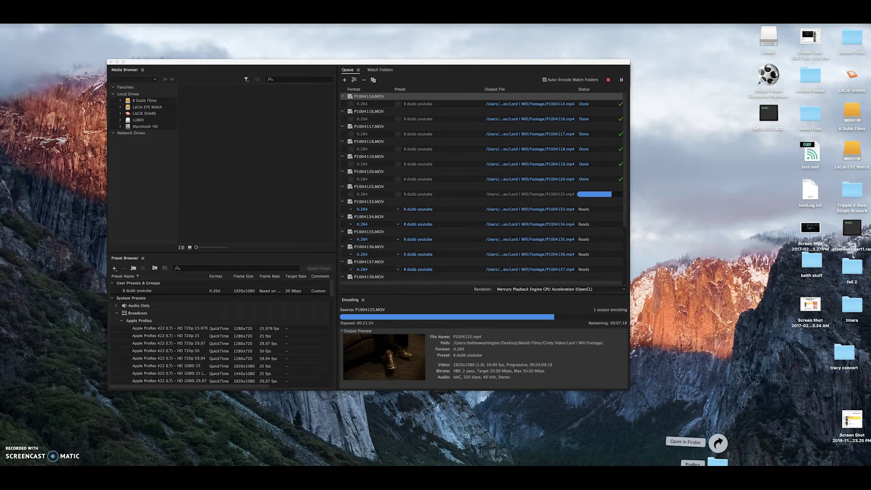
left_click(718, 443)
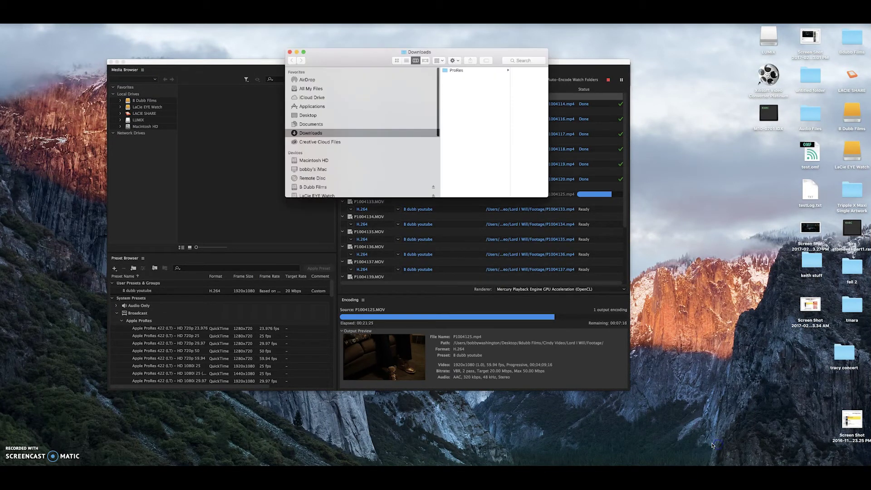
left_click(454, 70)
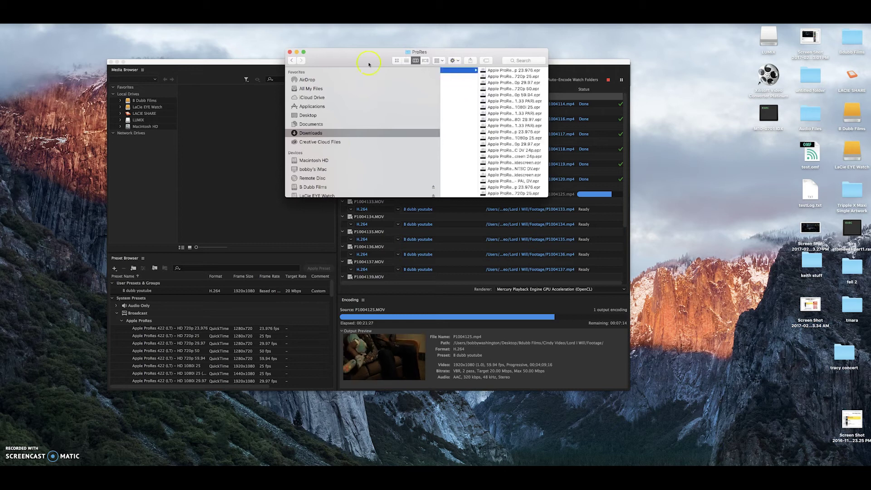
left_click(290, 52)
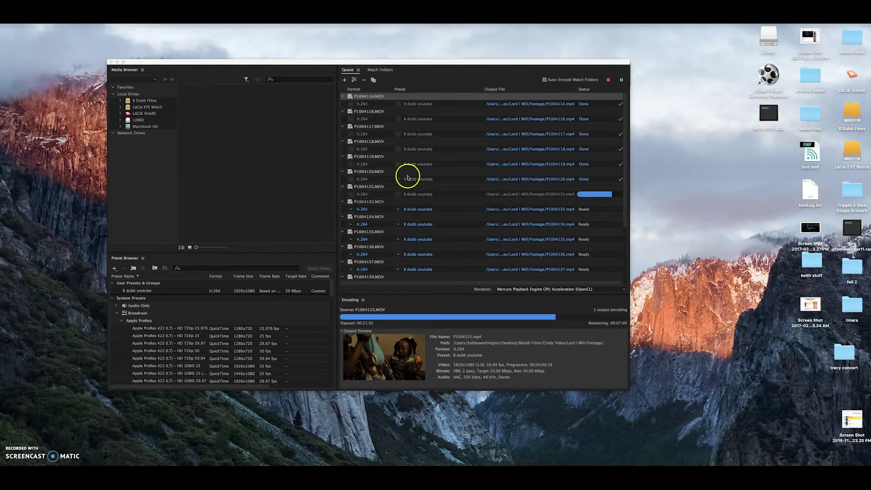
left_click_drag(333, 64, 334, 60)
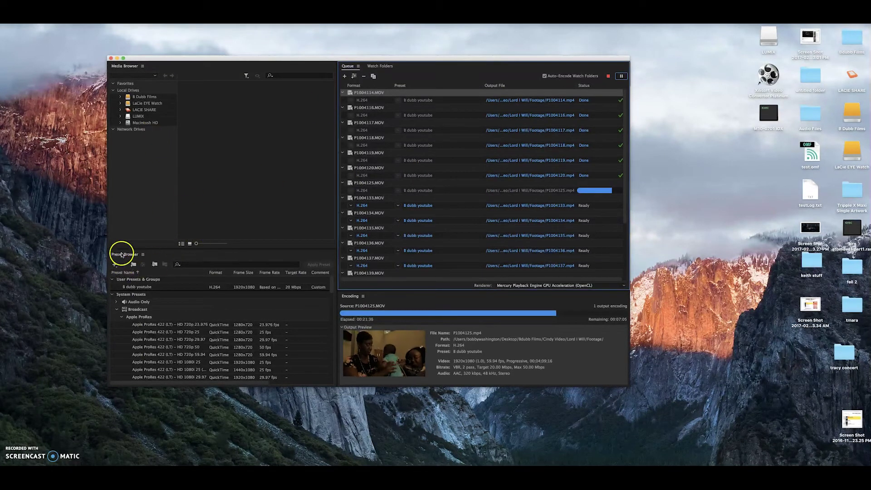
- Import the Apple ProRes 422 HD 720p 23.976 .epr file into User Presets & Groups
right_click(126, 282)
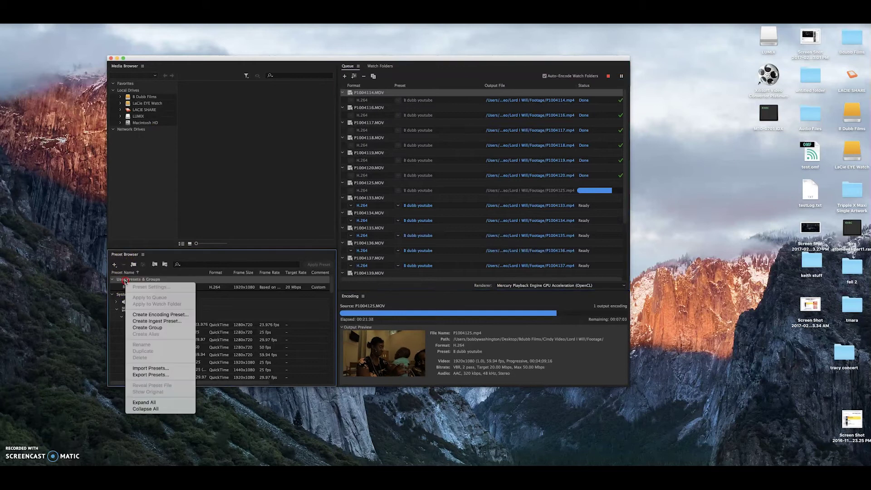
left_click(152, 369)
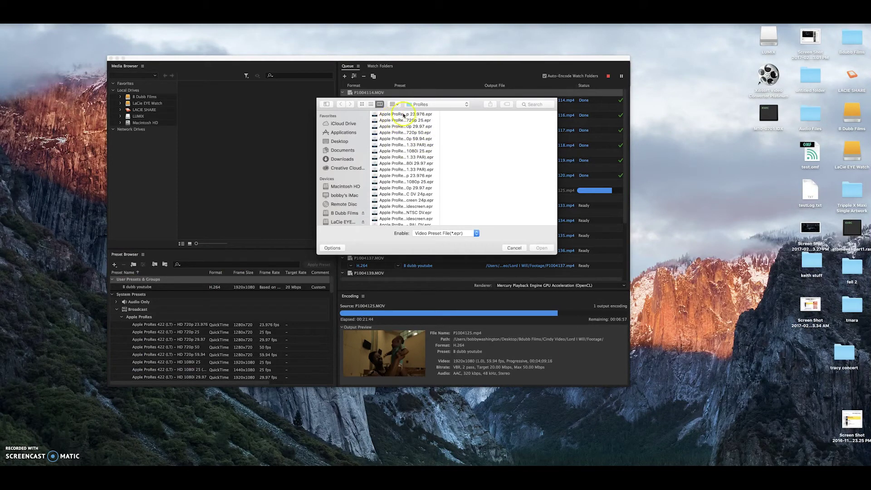
left_click(404, 115)
scroll(404, 181, "down", 1)
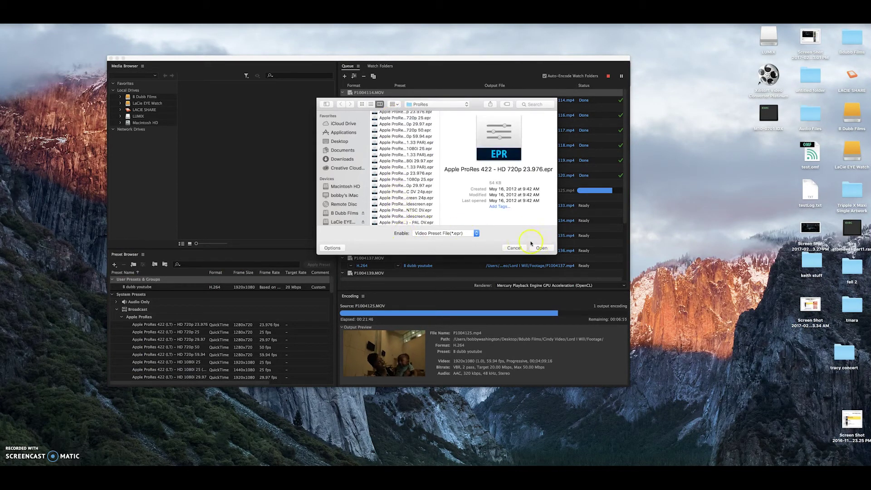
left_click(514, 248)
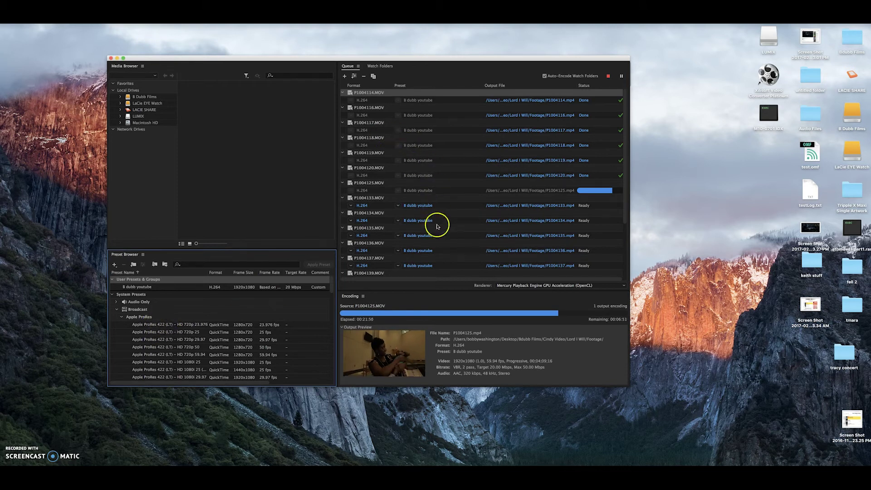
- Keep P1004146.MOV on the 8 dubb youtube preset and open its Export Settings
scroll(427, 218, "down", 5)
scroll(428, 218, "down", 1)
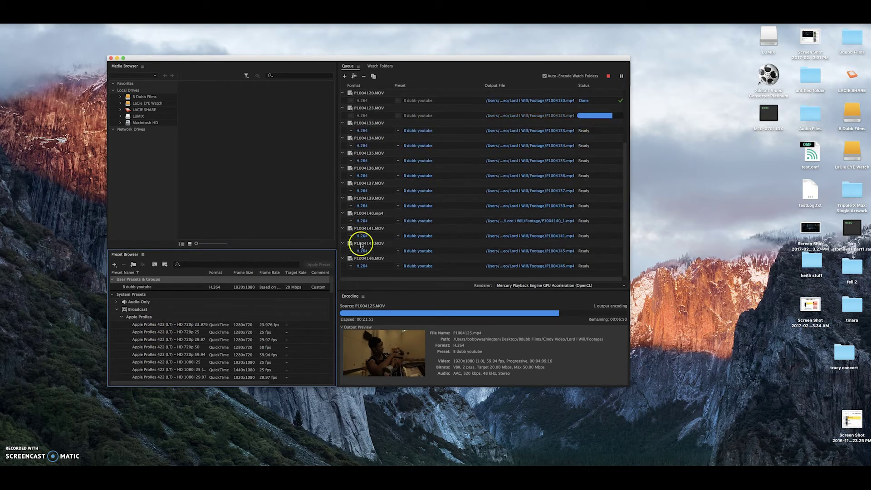
left_click(398, 266)
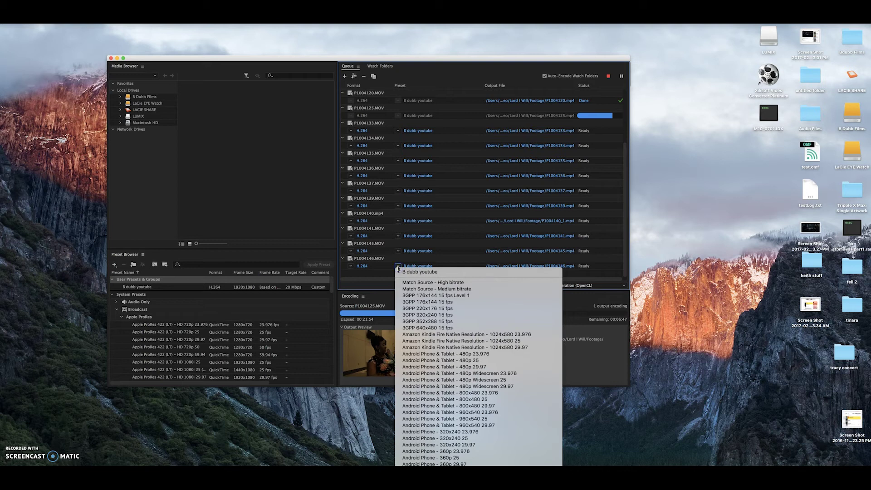
left_click(403, 271)
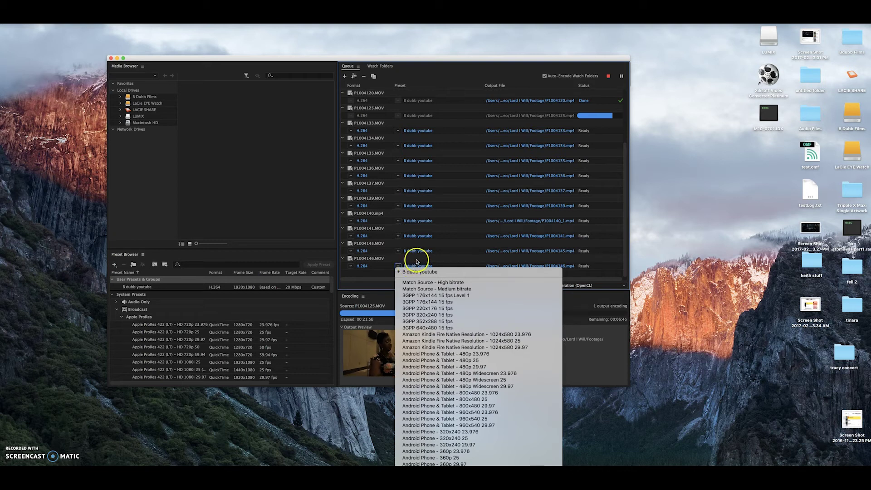
left_click(399, 267)
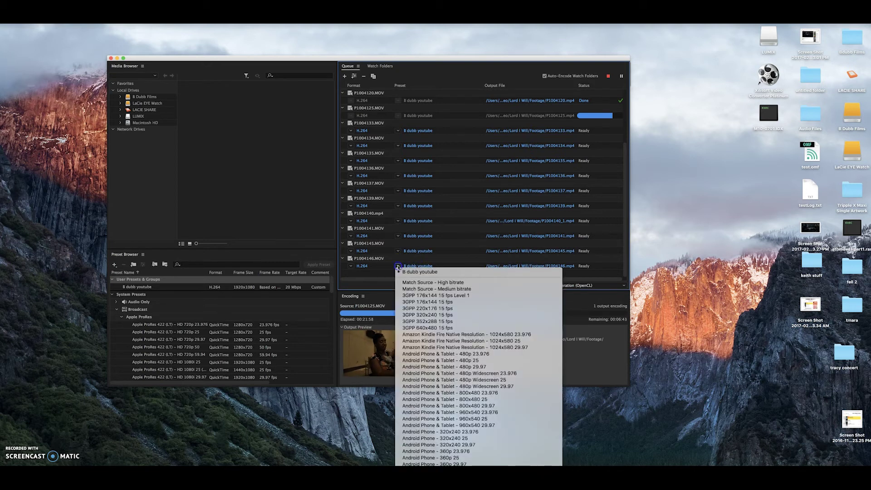
left_click(414, 269)
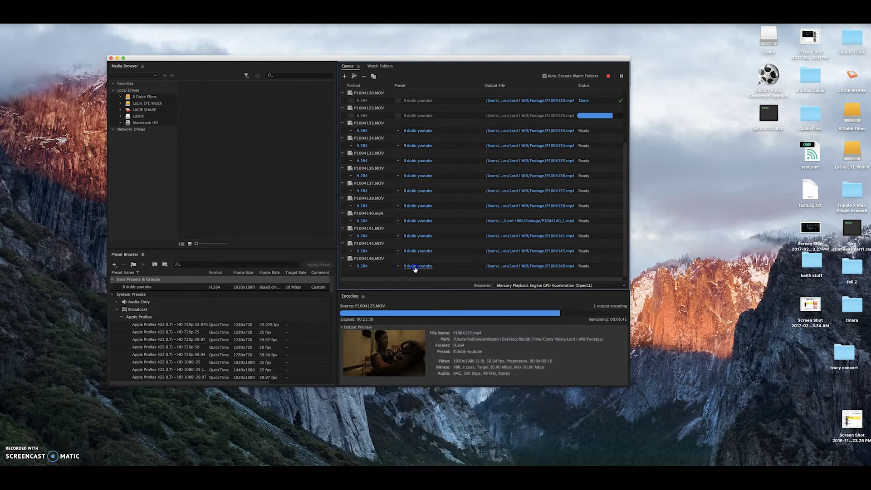
left_click(417, 268)
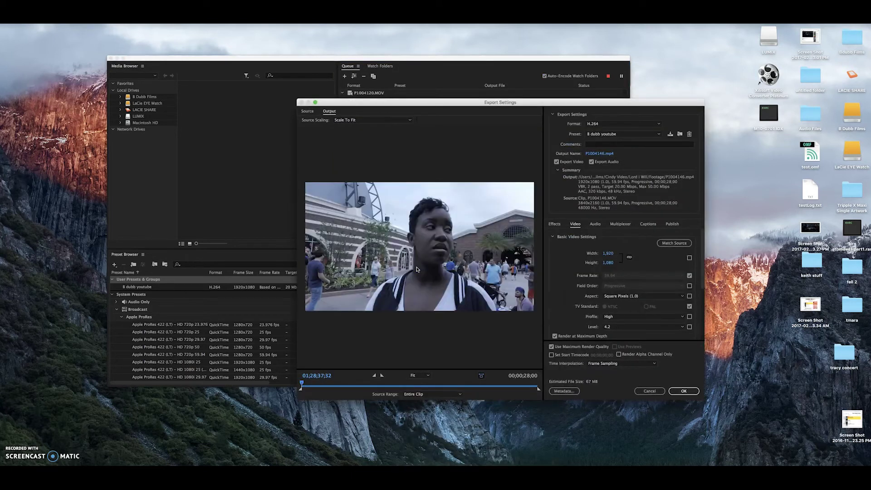
- Set P1004146's export to QuickTime with the Apple ProRes 422 - HD 1080p 23.976 preset
left_click(617, 124)
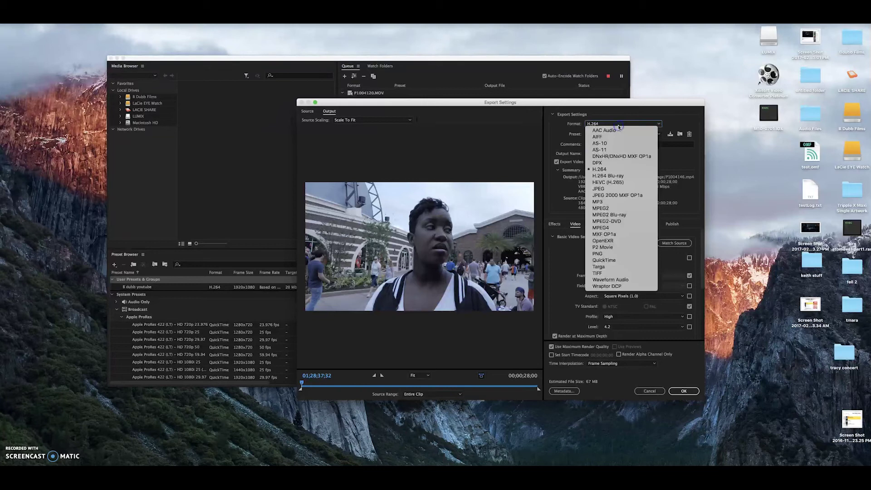
left_click(616, 260)
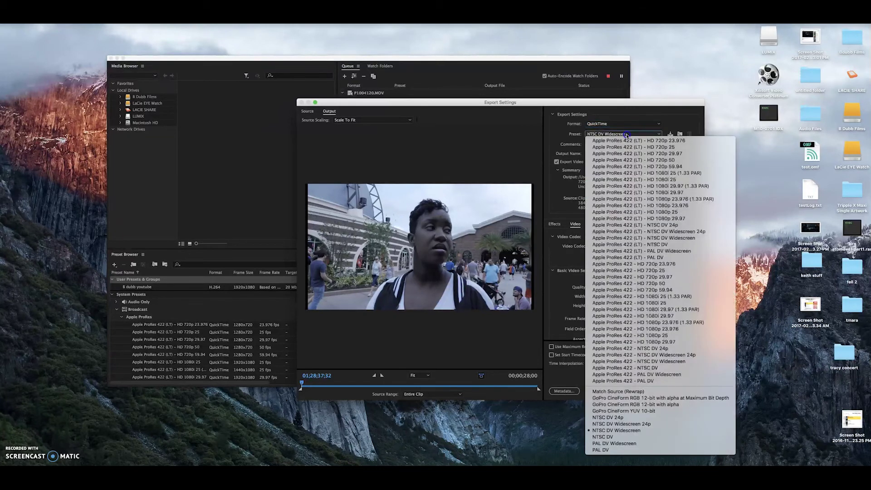
left_click(624, 134)
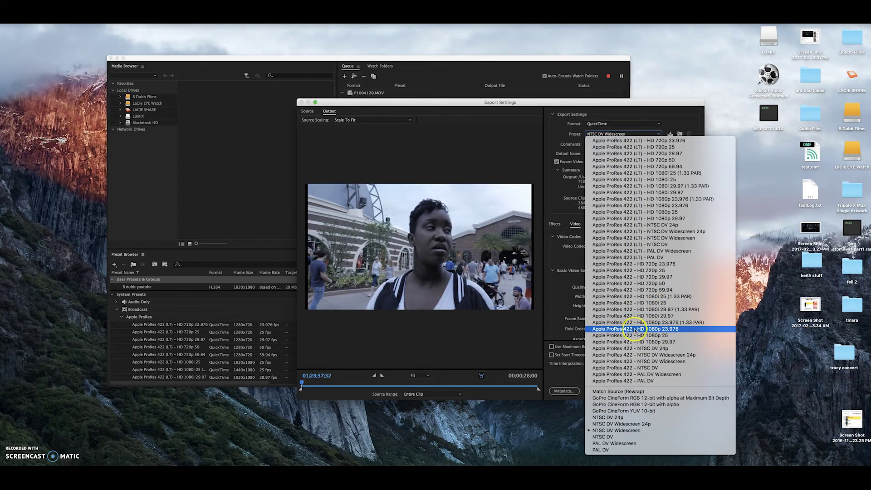
left_click(633, 328)
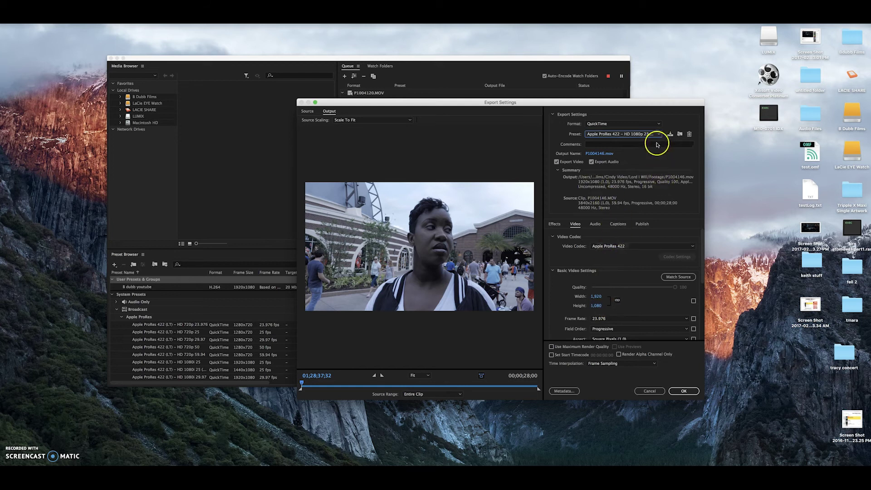
left_click(659, 123)
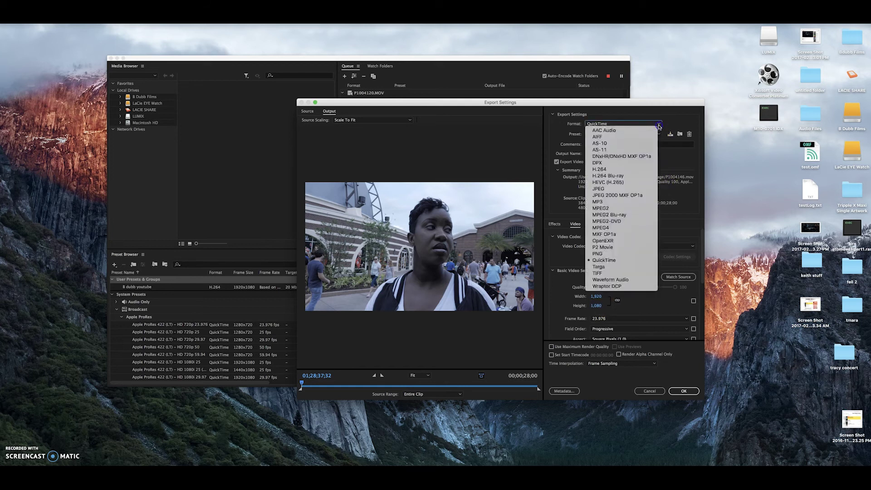
- Keep QuickTime ProRes 422 1080p and set the frame rate to 59.94
left_click(687, 127)
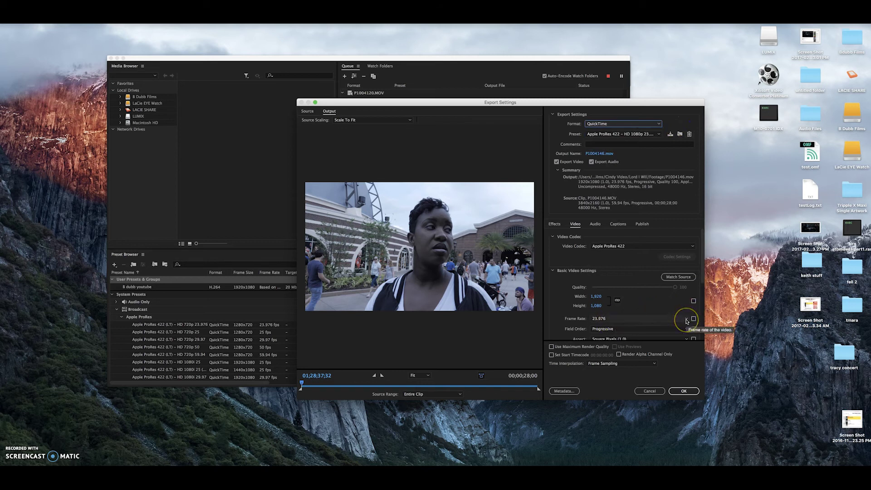
left_click(638, 134)
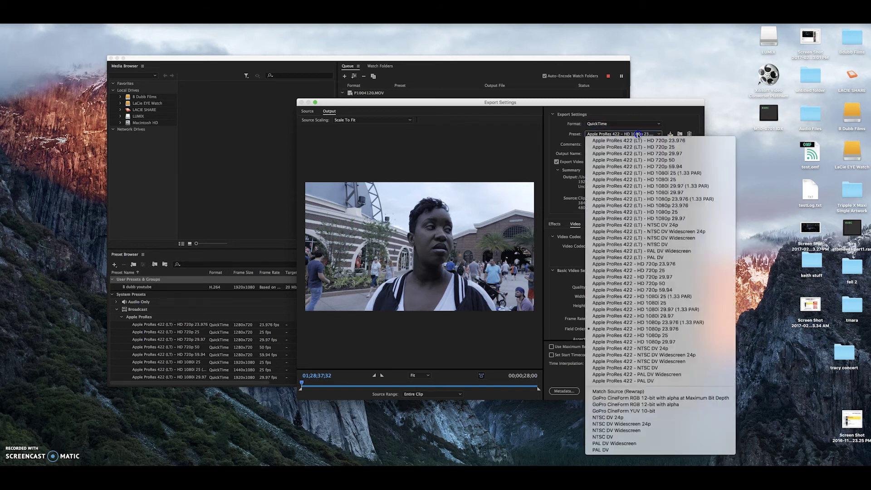
left_click(671, 115)
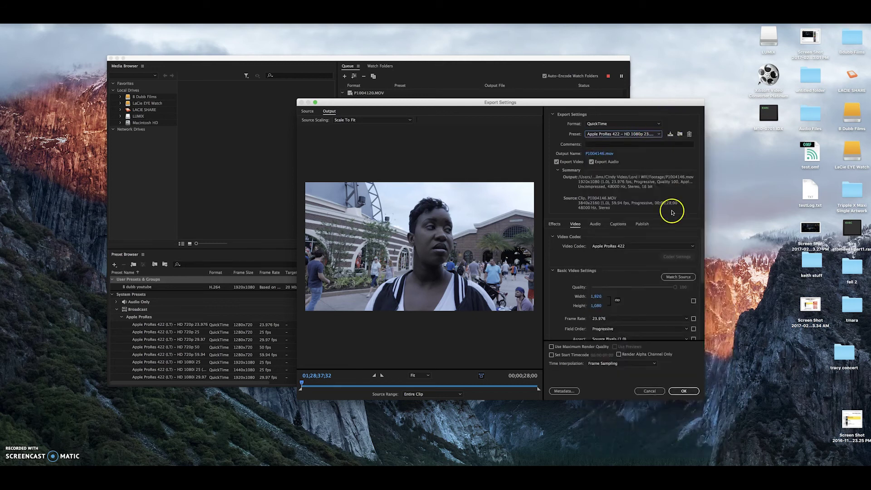
left_click(686, 320)
left_click(602, 430)
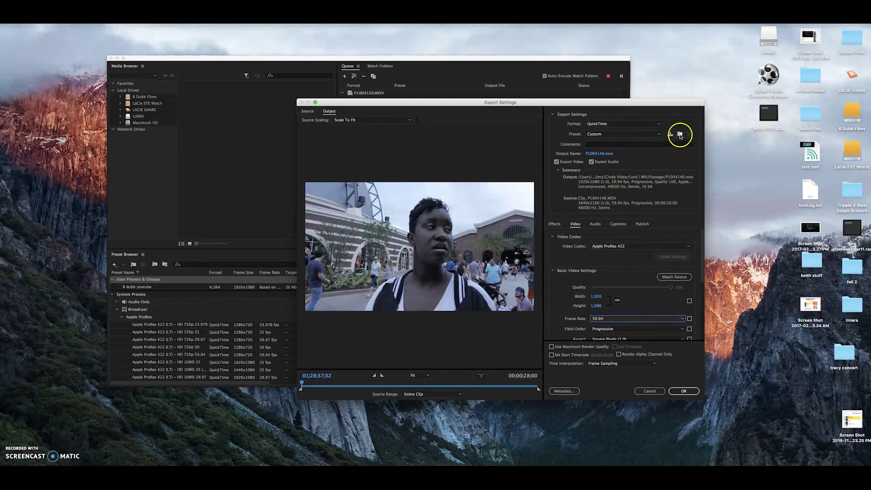
- Save a preset named 'Apple ProRes 422 - HD 1080p 60fps', removing the 'Copy of' prefix
left_click(670, 134)
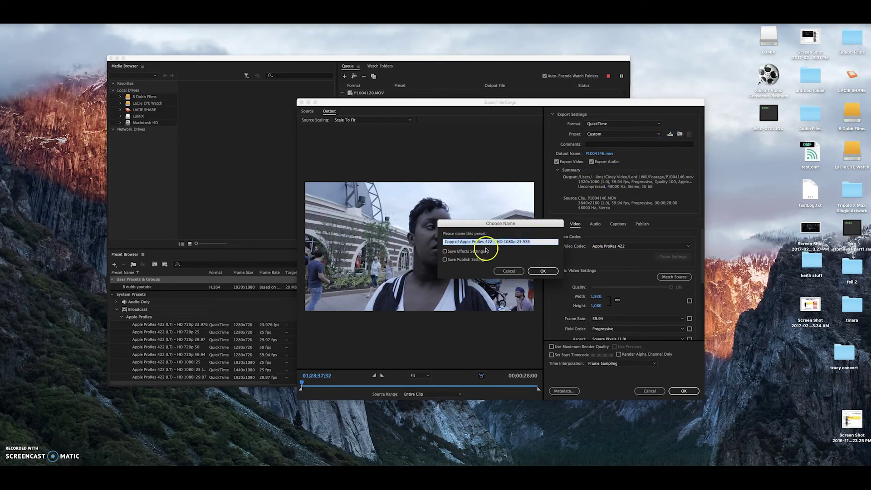
left_click(491, 241)
left_click(538, 242)
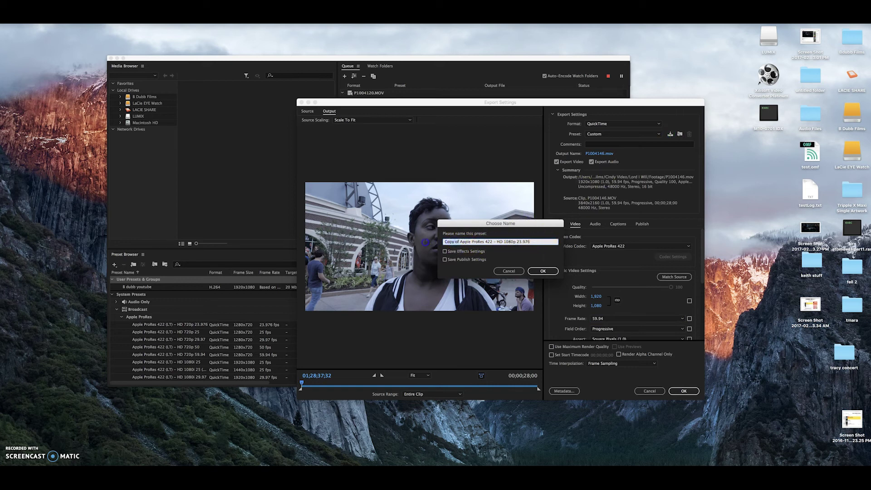
key("BackSpace")
left_click(508, 237)
left_click(543, 271)
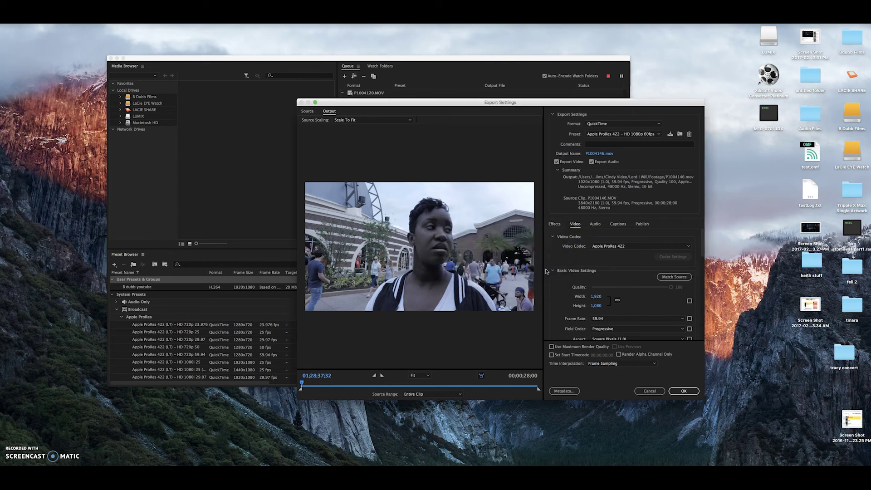
- Switch P1004146 back to H.264 Match Source - High bitrate and close Export Settings
left_click(684, 391)
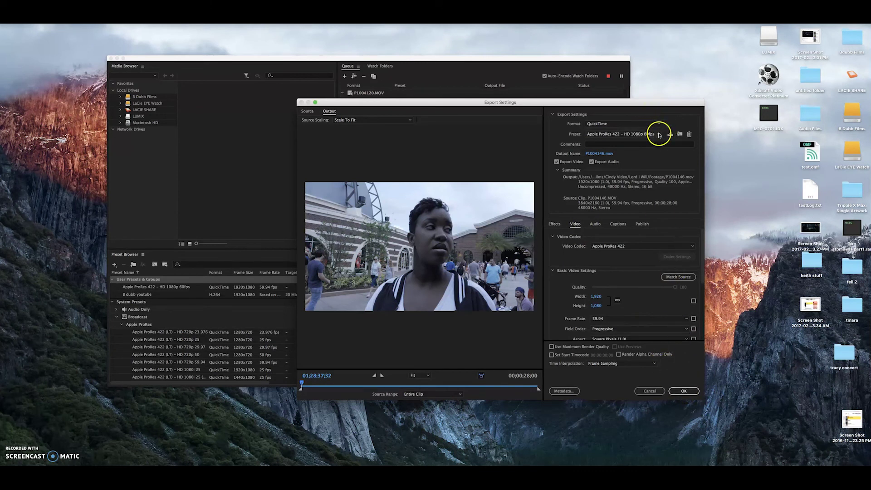
left_click(658, 124)
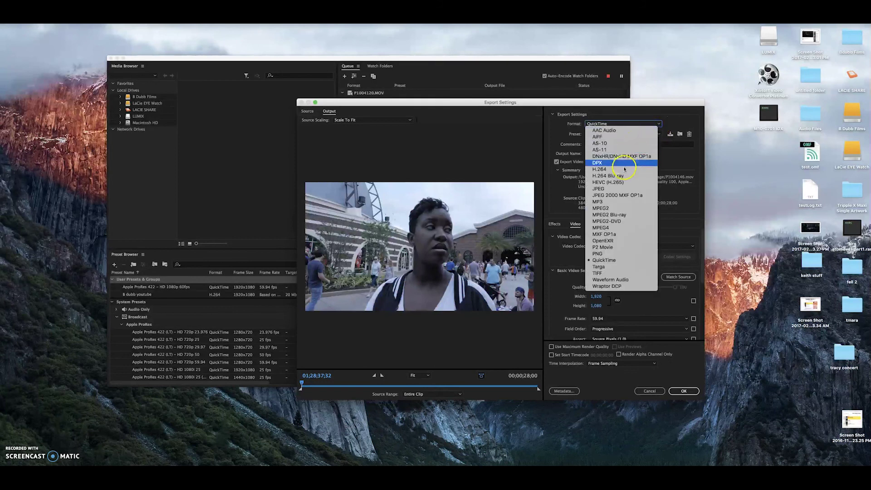
left_click(607, 168)
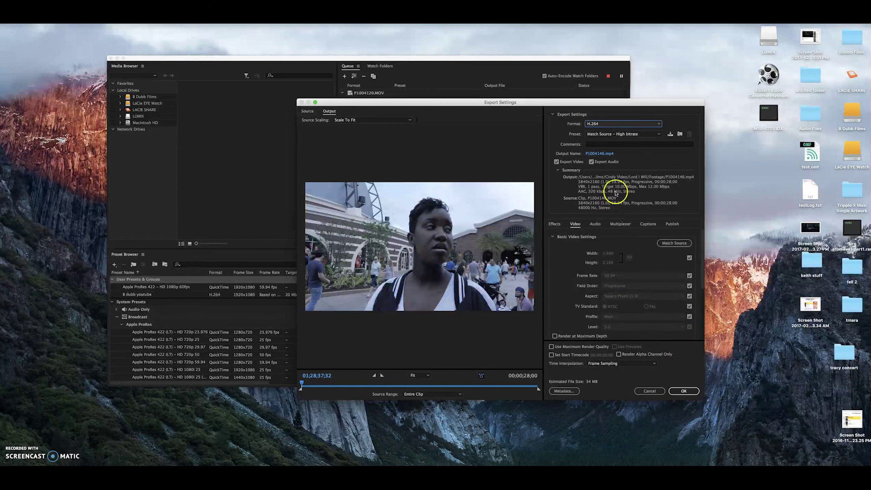
left_click(685, 392)
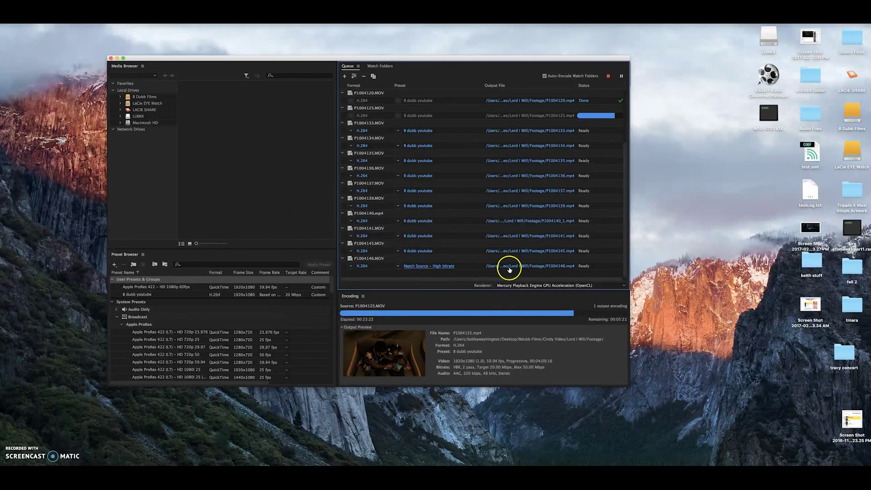
scroll(626, 193, "up", 3)
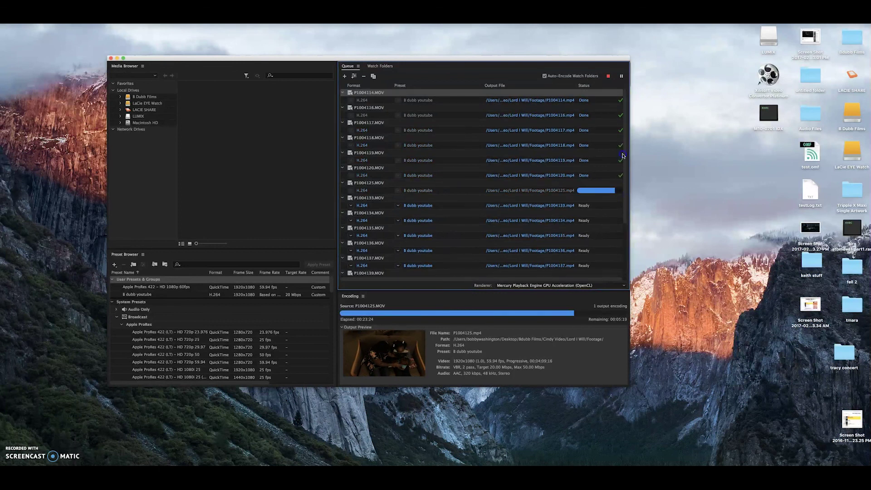
scroll(626, 158, "down", 5)
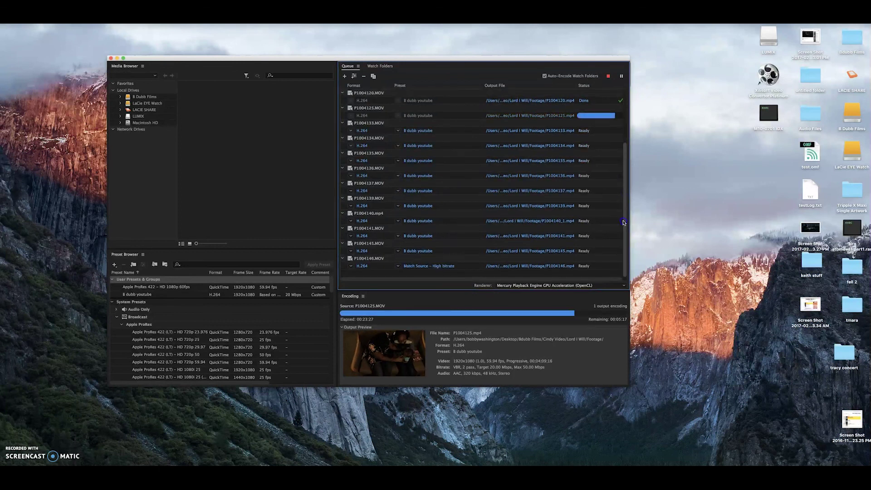